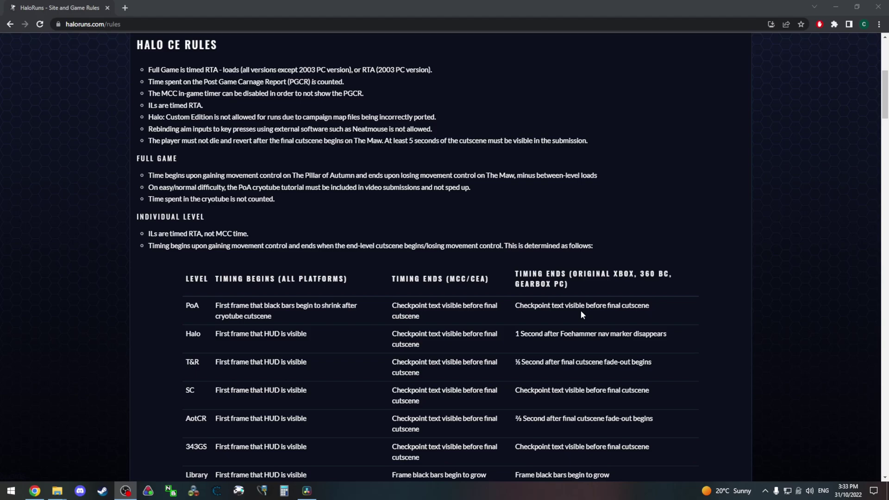
Review the site rules and the Halo CE individual-level timing table on the HaloRuns rules page
scroll(559, 300, up, 5)
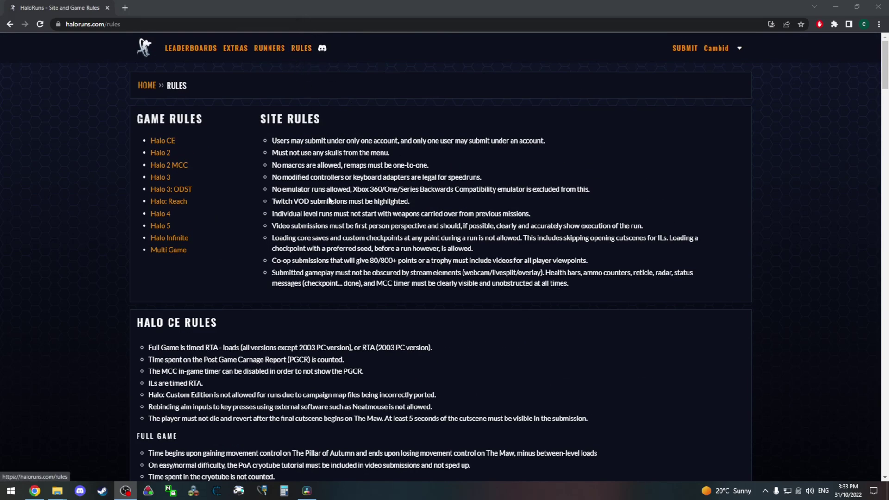
scroll(330, 202, down, 6)
scroll(121, 116, down, 1)
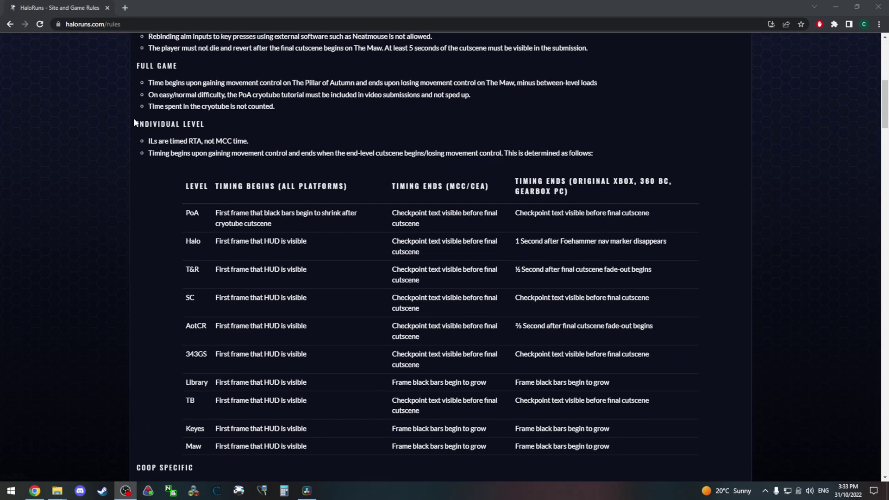
scroll(121, 116, up, 1)
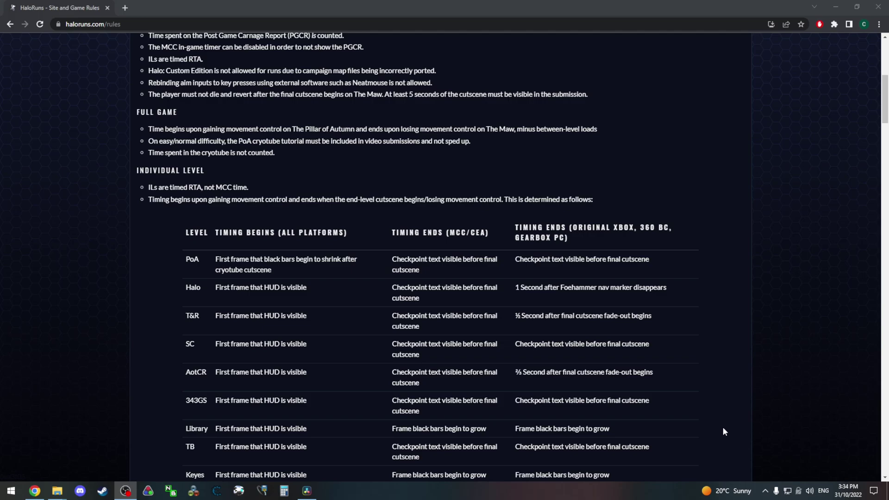
scroll(723, 432, down, 1)
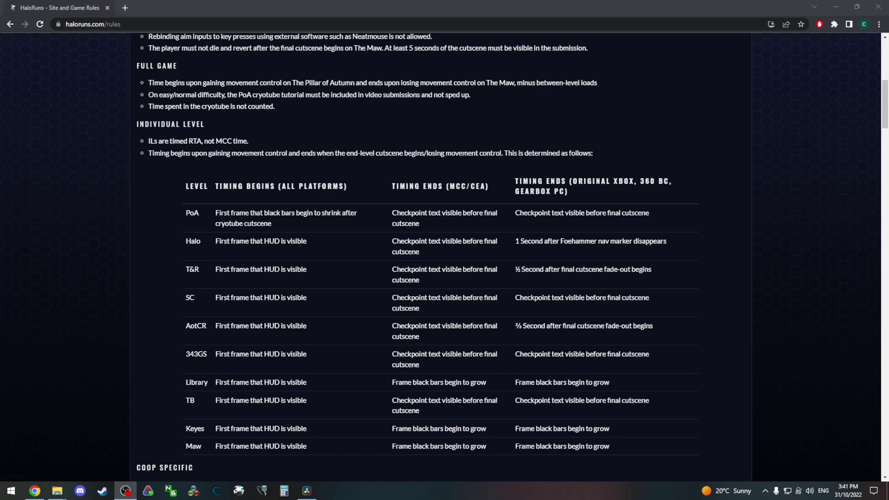
Switch to DaVinci Resolve and place scez254.mp4 on the timeline
click(34, 490)
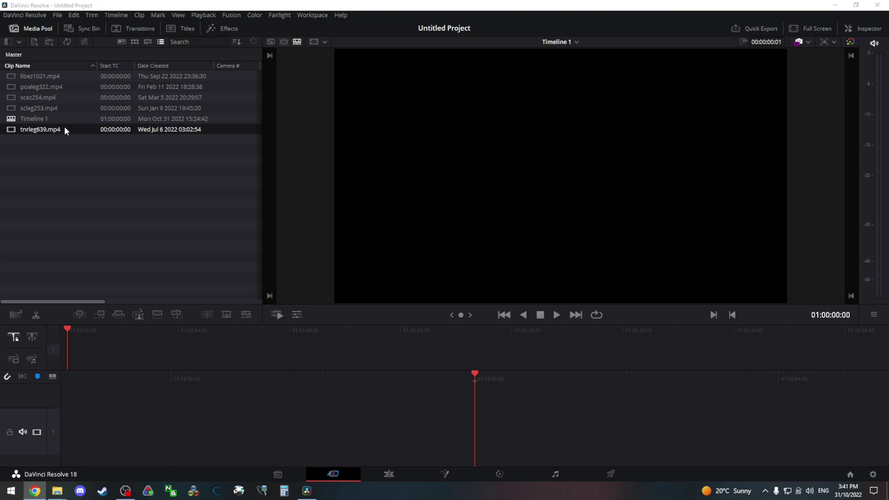
click(70, 97)
drag(71, 96, 111, 348)
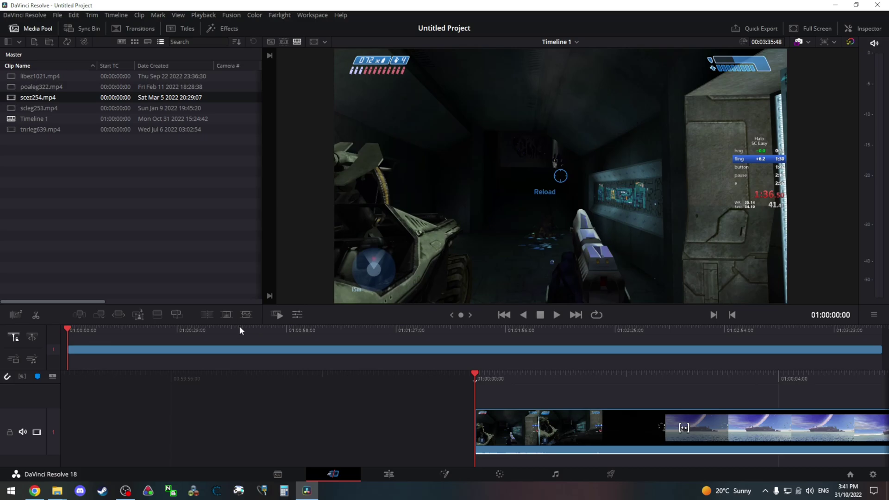
Scrub towards the start of the SC run and check the SC timing rule on the HaloRuns page in Chrome
click(150, 335)
drag(150, 332, 153, 331)
key(alt+Tab)
double_click(421, 44)
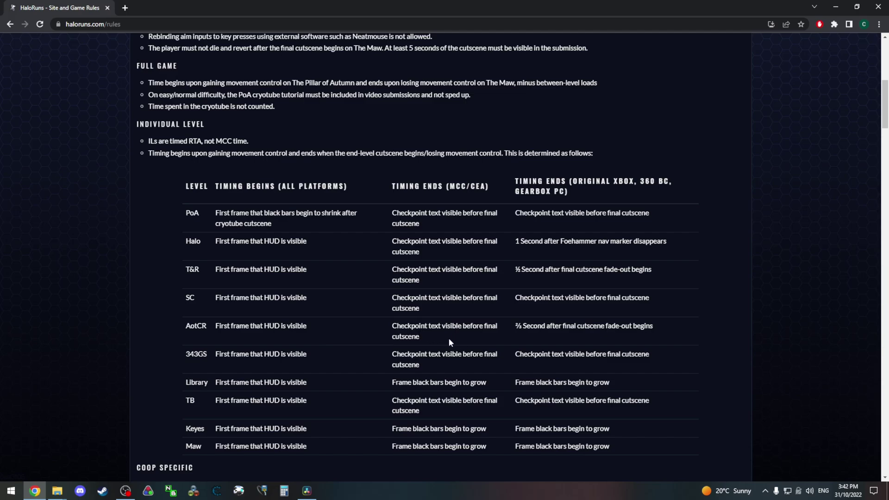
key(alt+Tab)
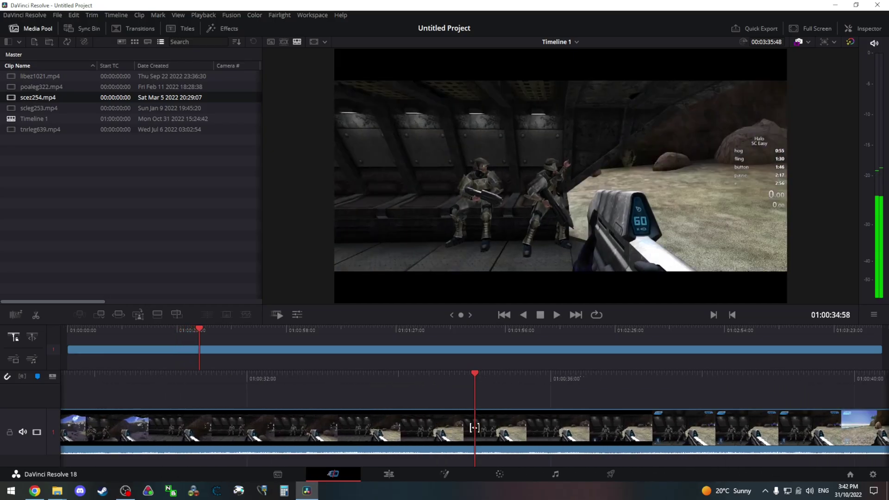
Step the playhead to the first frame where the HUD is visible, at 01:00:36:54
key(j)
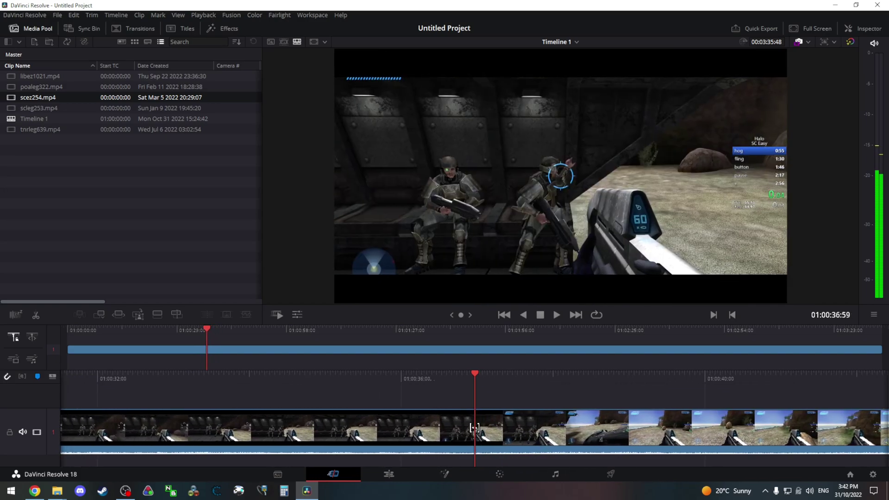
key(k)
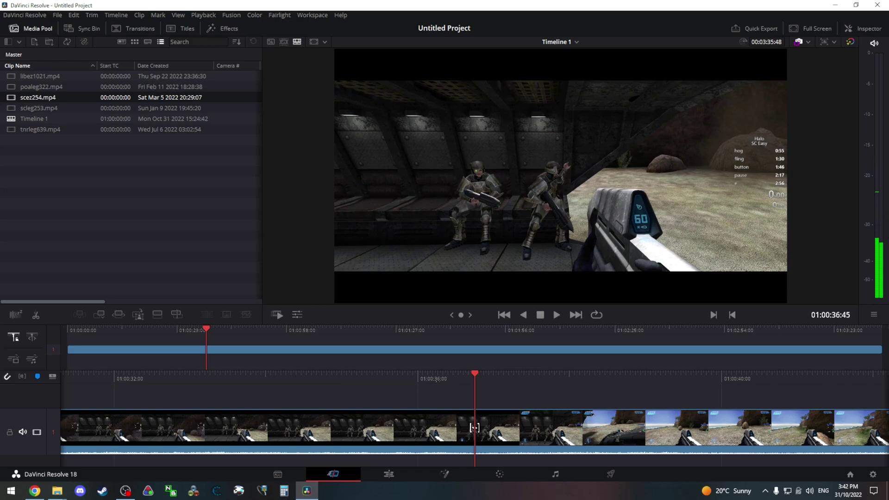
key(Right)
key(Right)
key(Right)
key(Right)
key(Right)
key(Right)
key(Right)
key(Right)
key(Right)
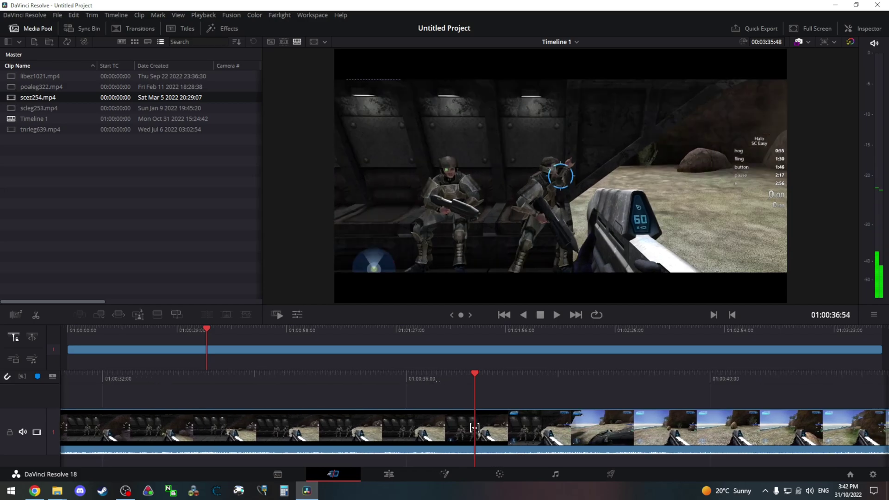
Split the SC clip at the playhead and delete the footage before it
click(33, 317)
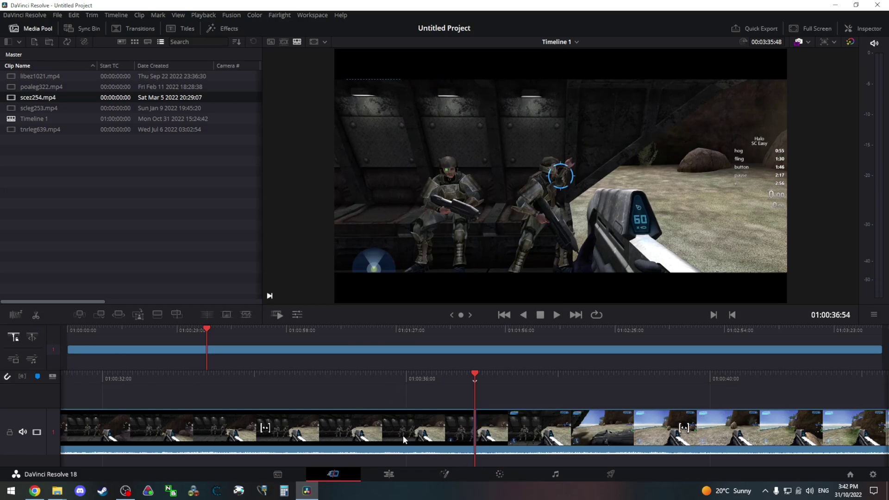
click(389, 433)
key(Delete)
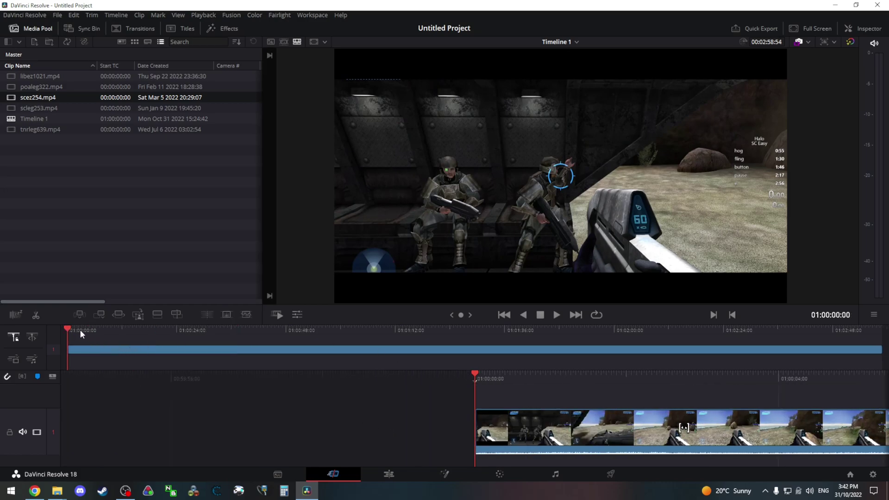
Split the SC clip near its end at the first frame showing the checkpoint text, 01:02:54:42, and delete the footage after it
drag(80, 329, 862, 329)
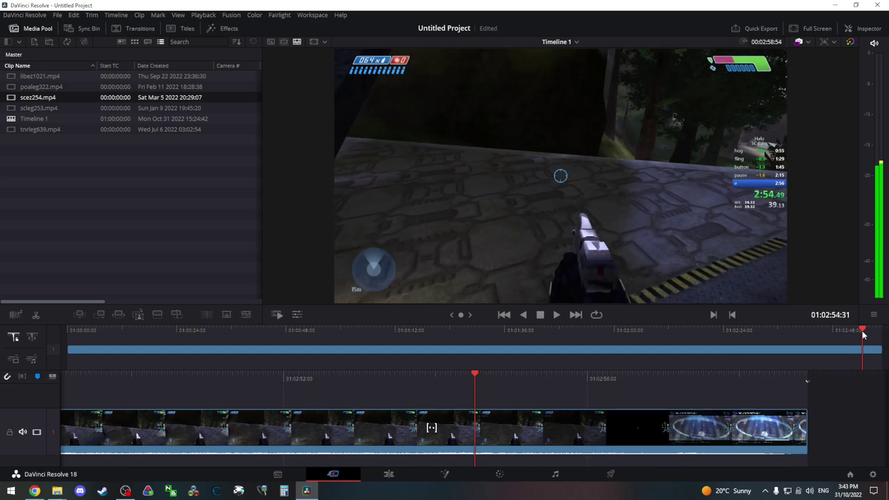
key(space)
key(space)
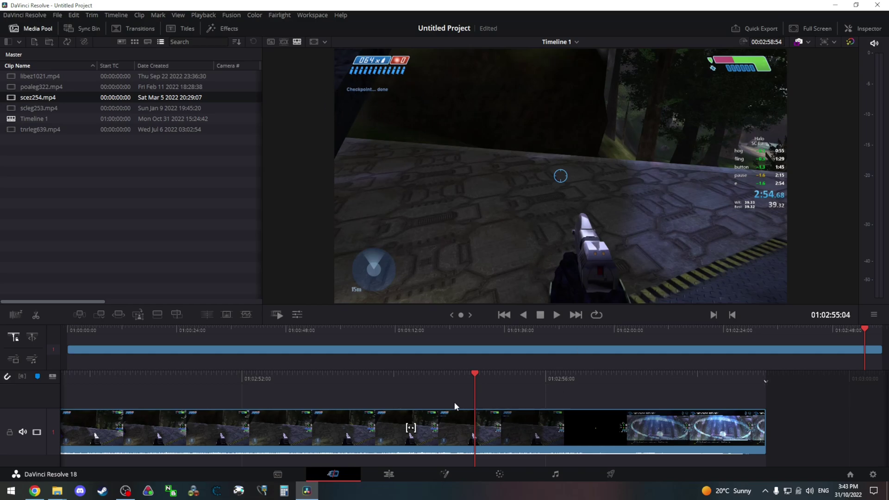
key(space)
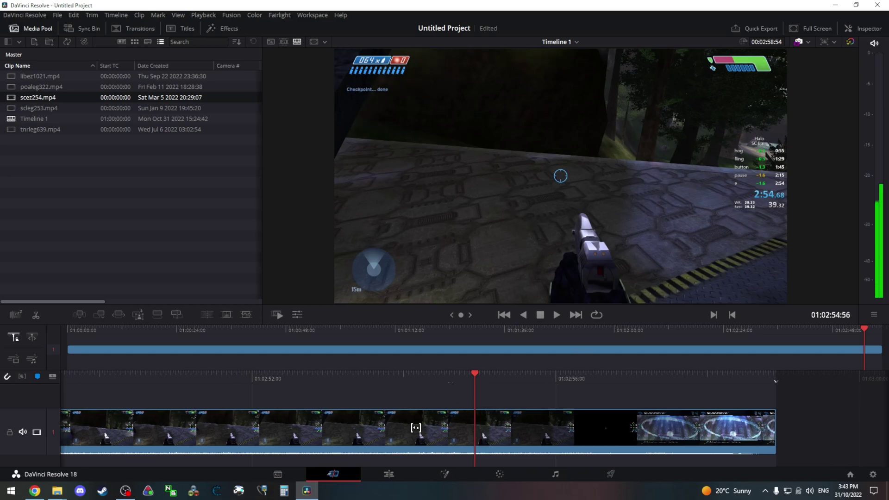
key(j)
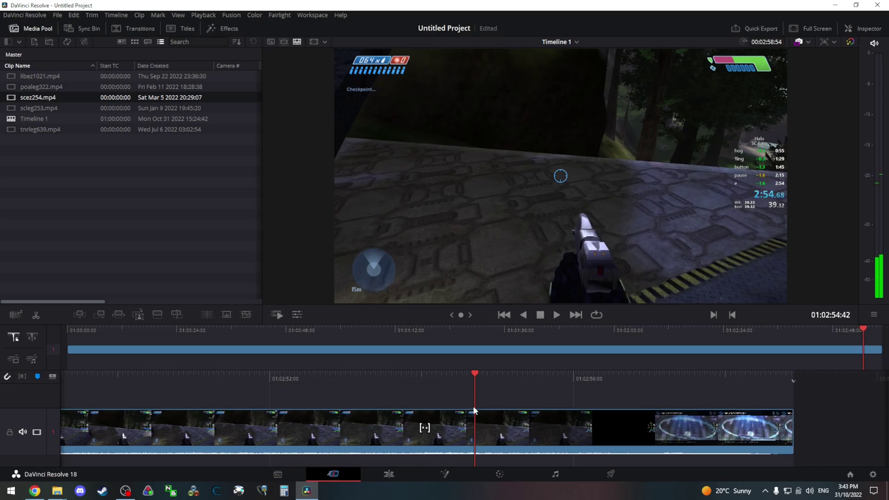
click(36, 316)
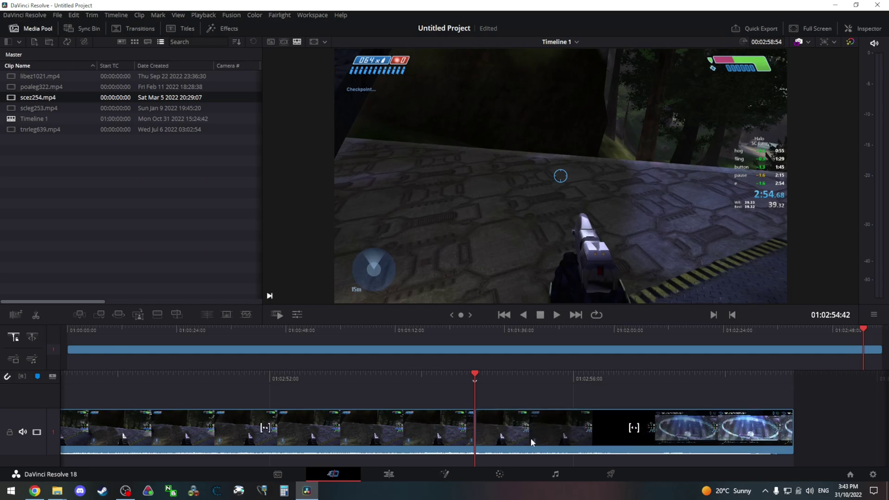
key(Delete)
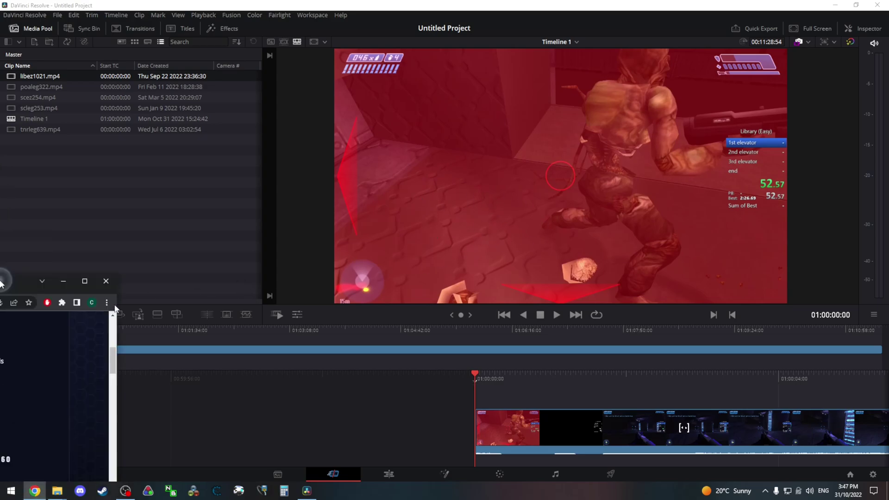
Check the Library timing rule on the HaloRuns page in Chrome and return to DaVinci Resolve
click(34, 490)
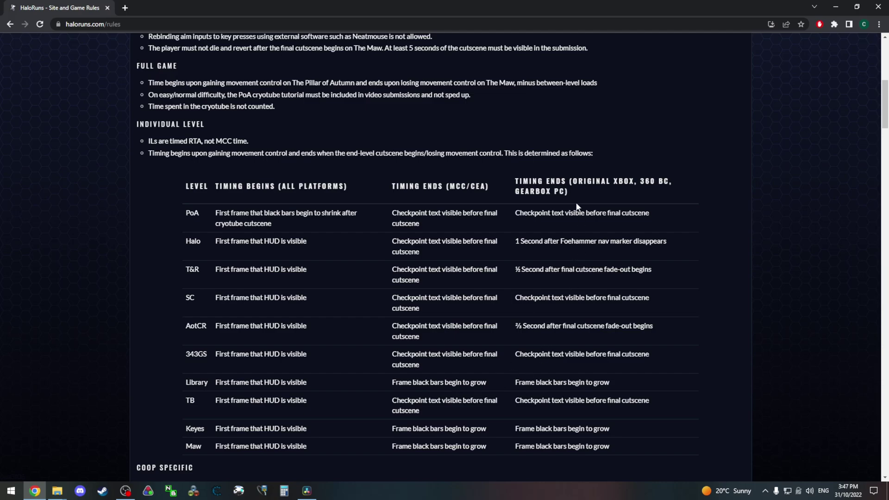
double_click(573, 5)
key(alt+Tab)
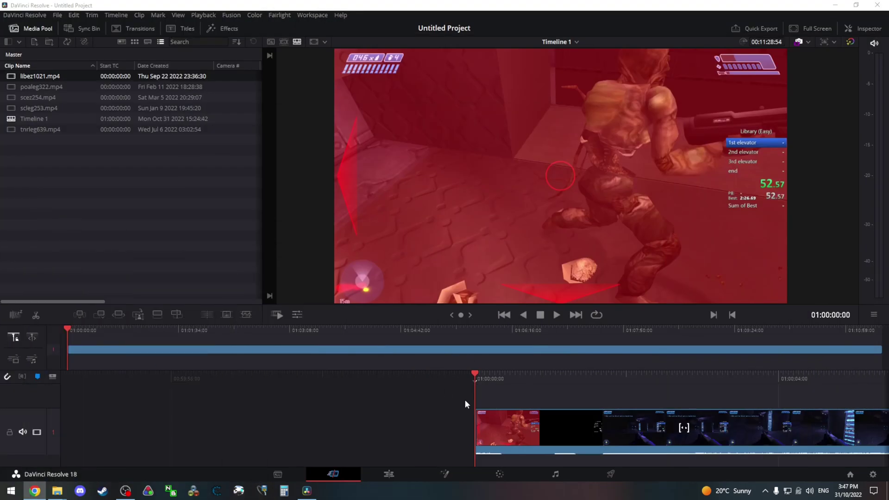
Cut libez1021.mp4 at its first HUD frame, 01:00:01:33, and delete the footage before it
key(space)
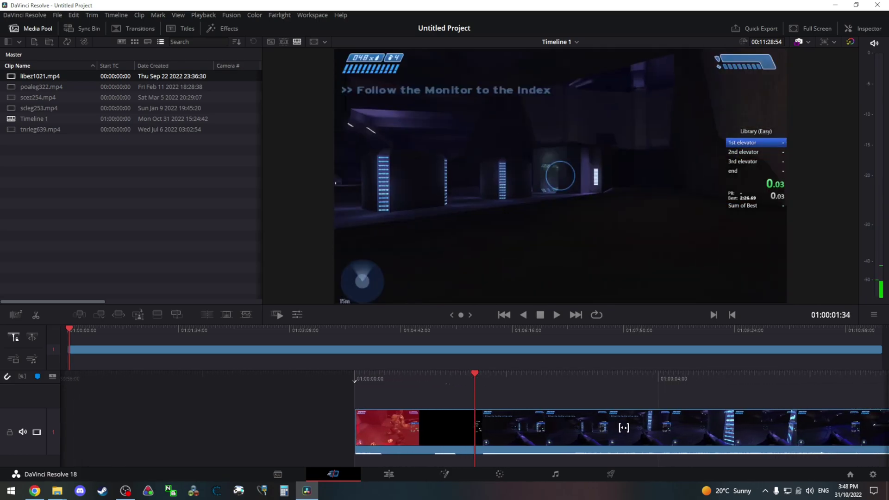
key(Left)
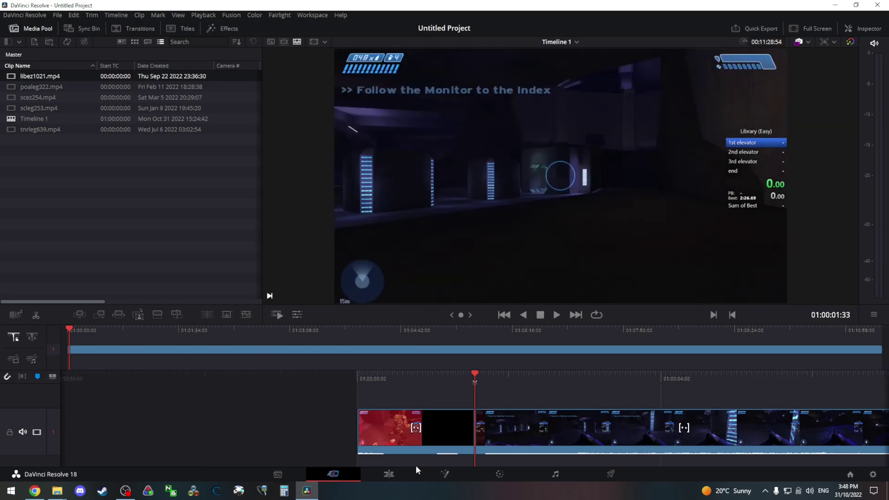
click(458, 448)
key(Delete)
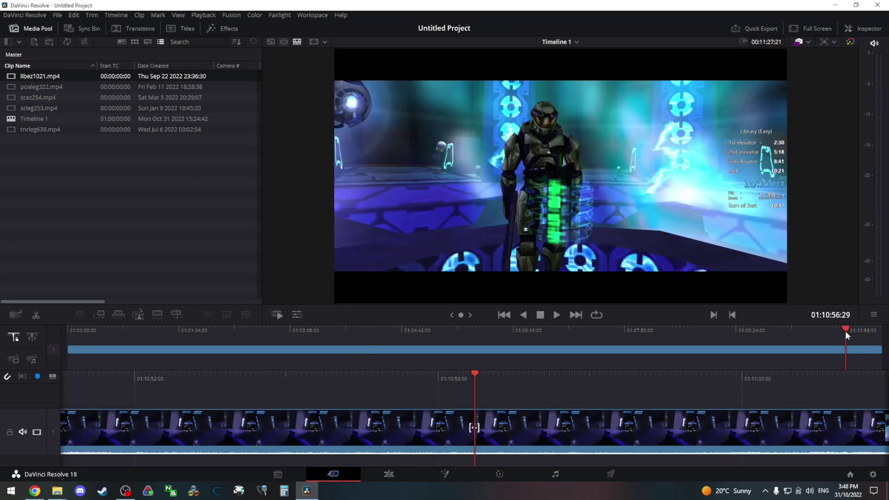
Split the Library clip at 01:10:21:27, where the screen goes white before the final cutscene, and delete everything after it
drag(845, 331, 802, 332)
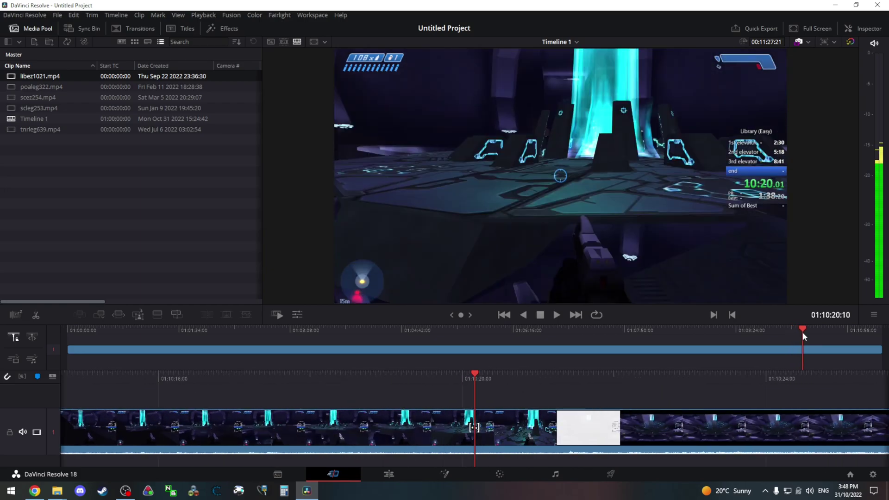
key(space)
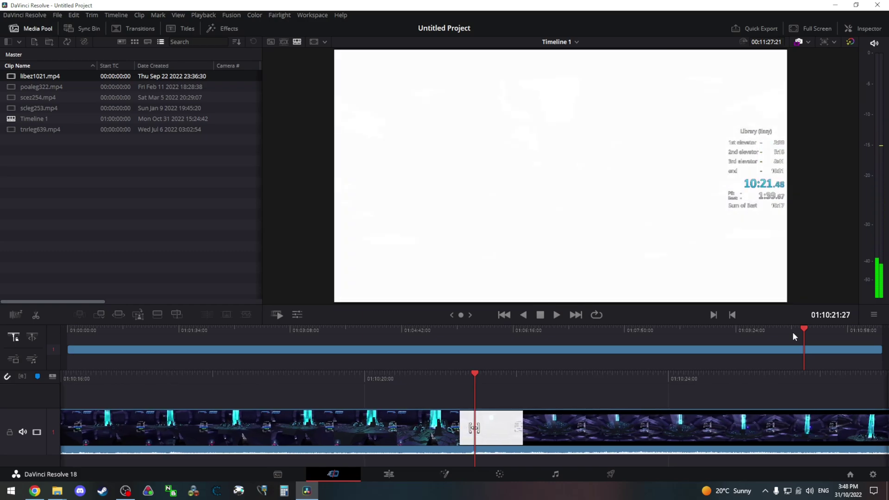
click(37, 316)
click(513, 444)
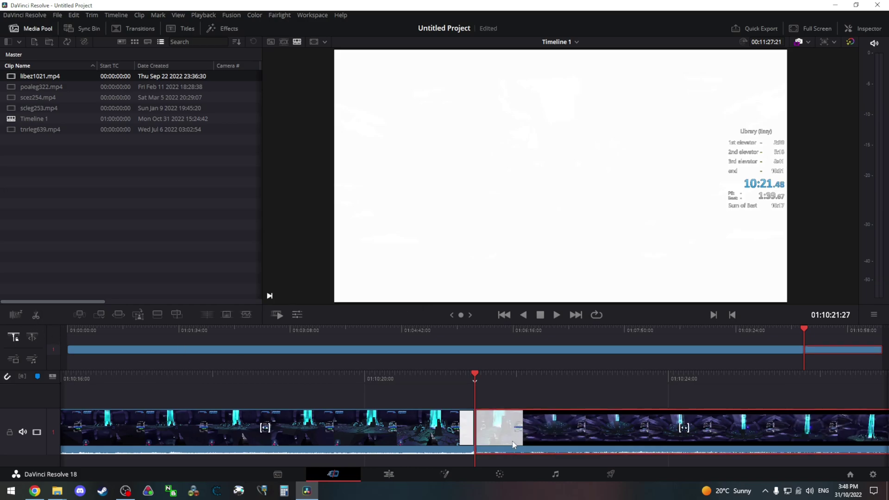
key(Delete)
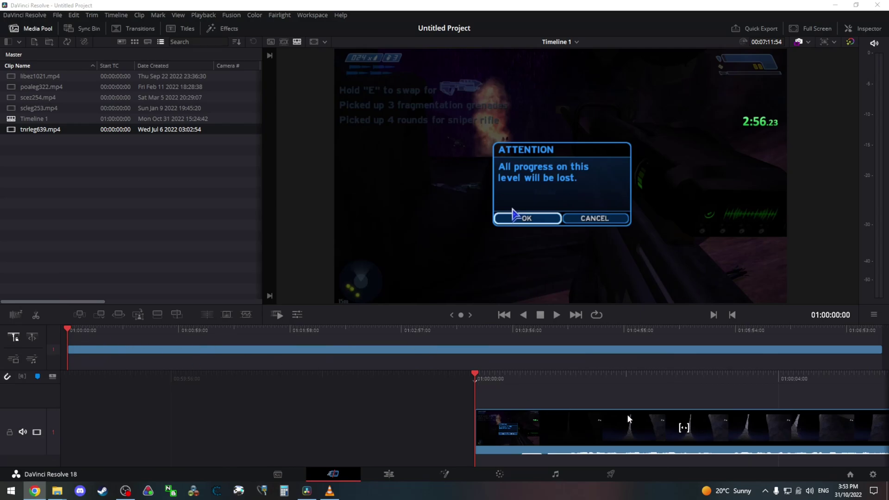
Split tnrleg639.mp4 at the first frame where the HUD is visible and delete the footage before it
key(l)
key(l)
key(l)
key(l)
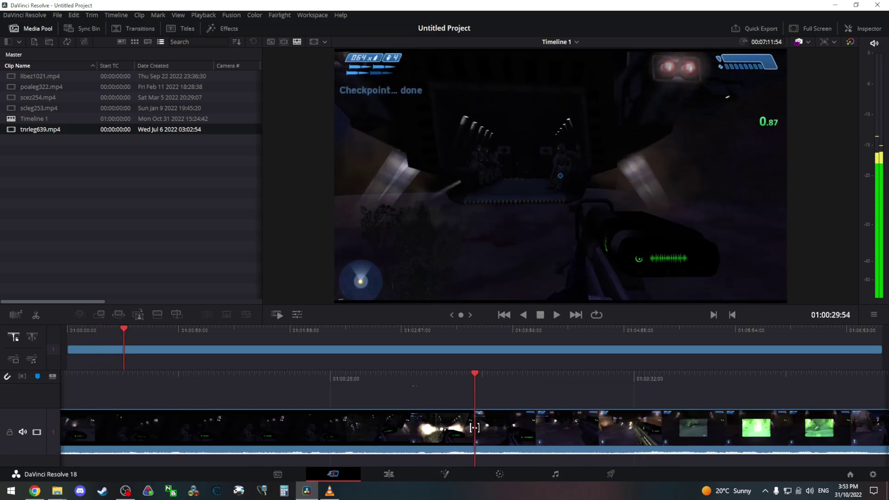
key(j)
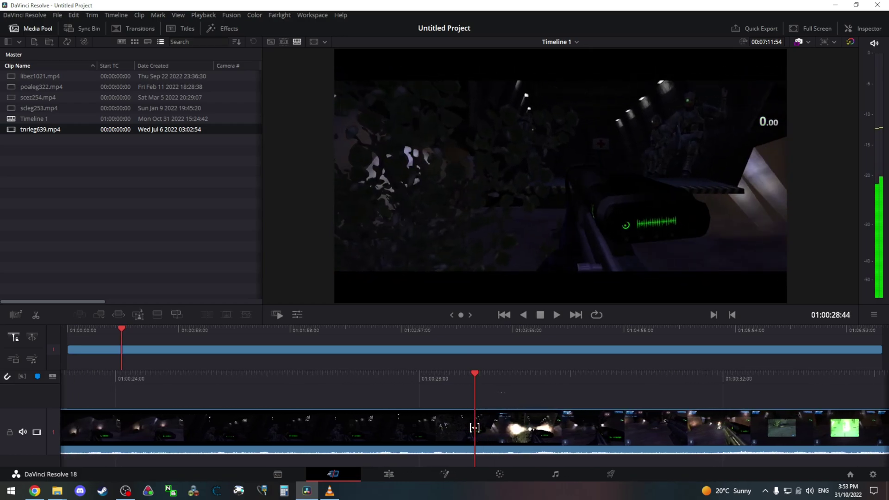
key(l)
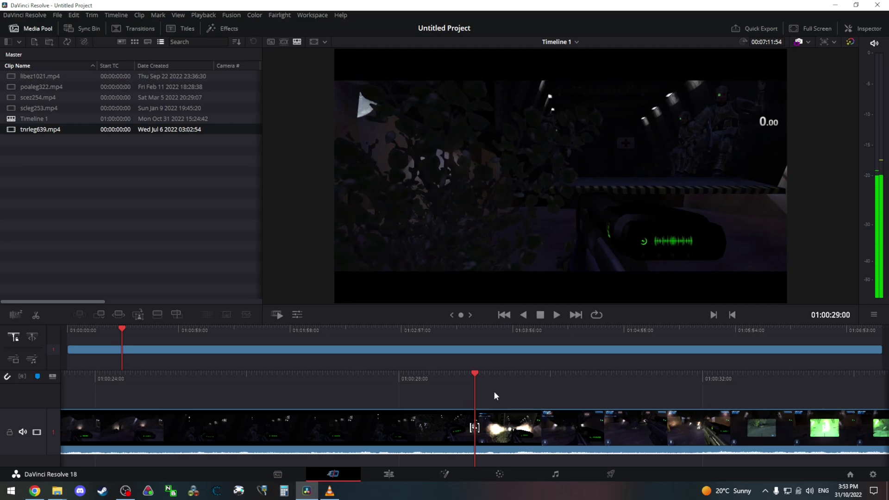
click(36, 314)
click(230, 445)
key(Delete)
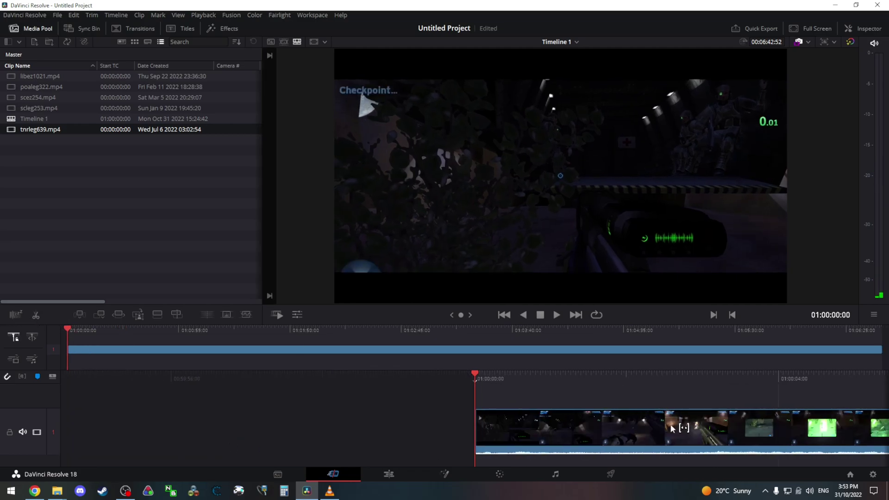
Locate the first frame of the final cutscene fade-out near the end of tnrleg639.mp4, at 01:06:39:15
drag(695, 330, 873, 345)
key(space)
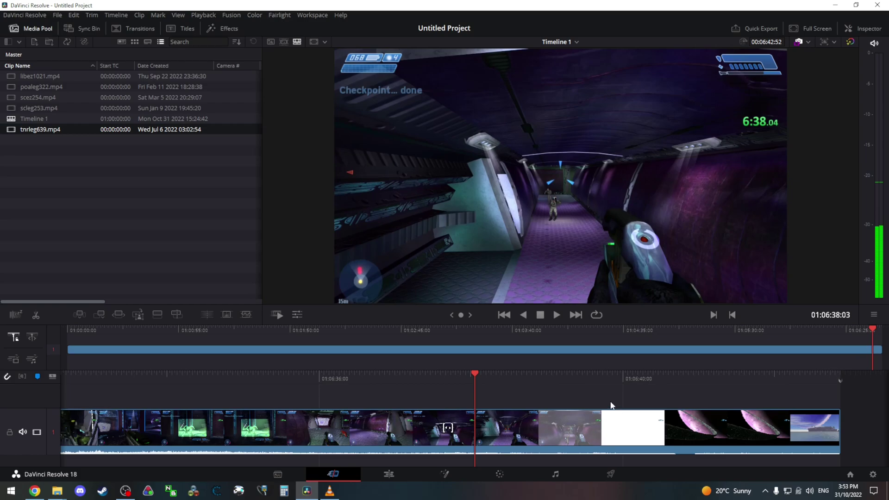
key(space)
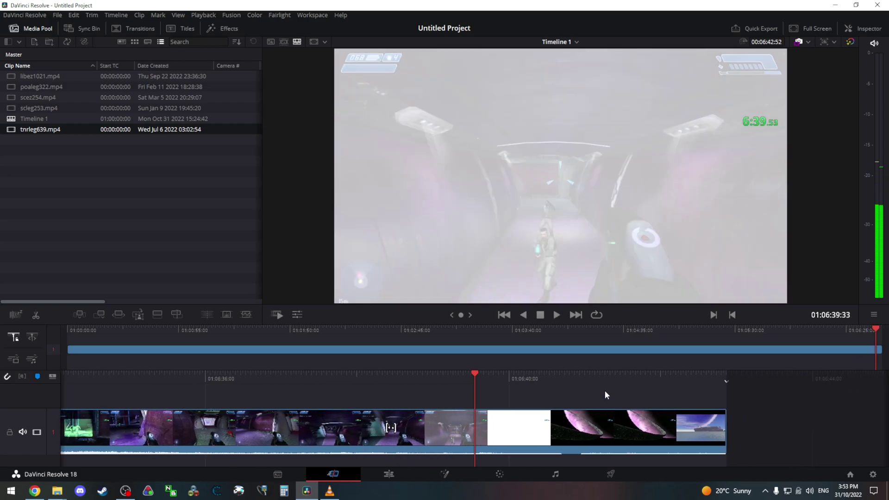
key(Left)
key(Left)
key(Left)
key(Left)
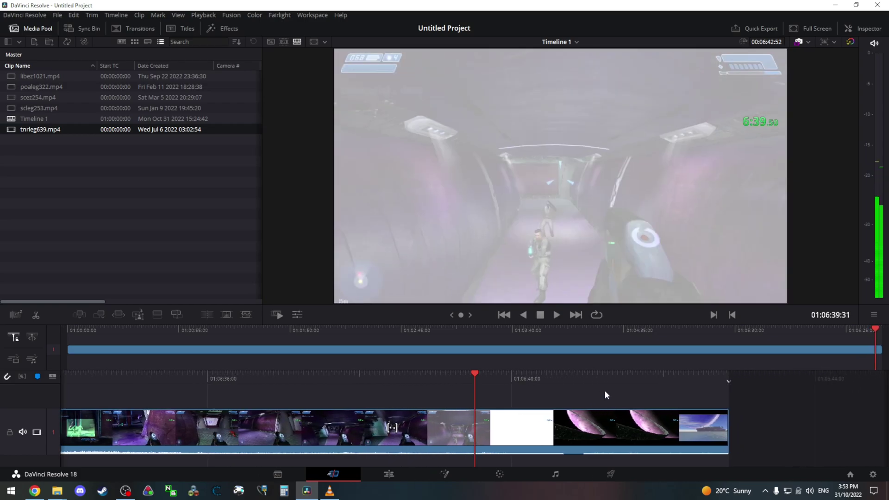
key(Left)
key(Left)
key(Left)
key(Left)
key(Left)
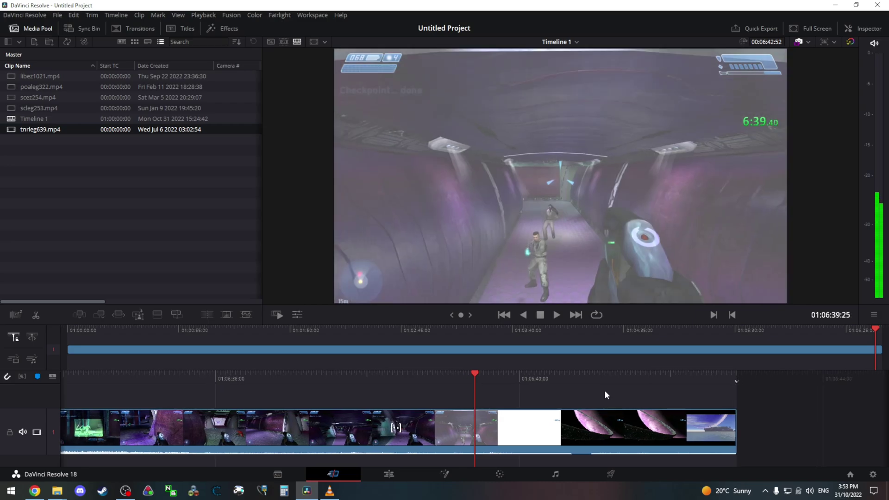
key(Left)
key(Left)
key(Left)
key(Left)
key(Left)
key(Left)
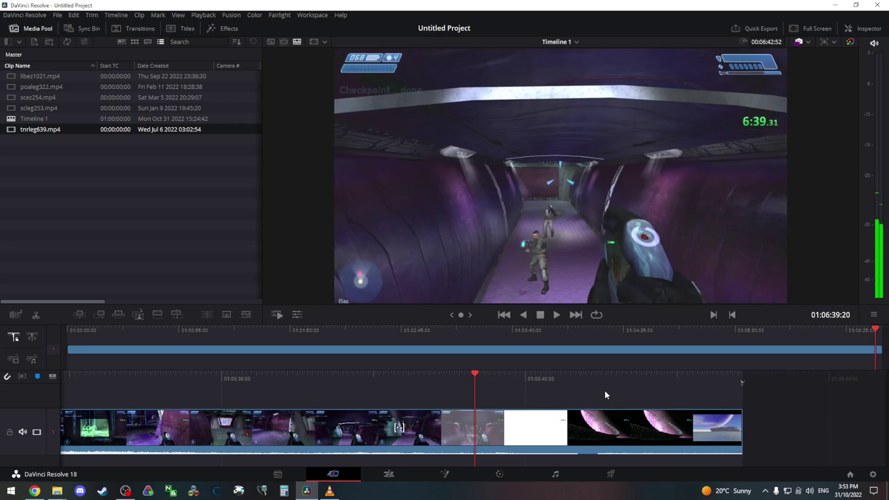
key(Left)
key(Left)
key(Left)
key(Left)
key(Left)
key(Left)
key(Left)
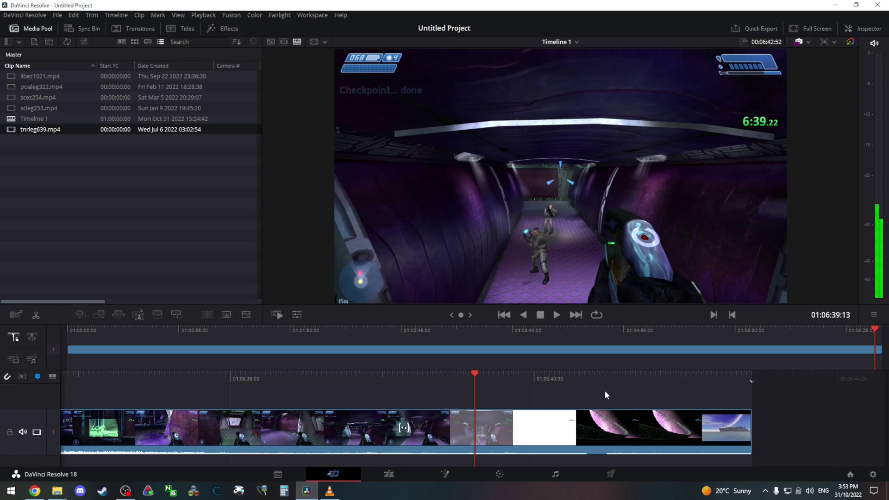
key(Right)
key(Right)
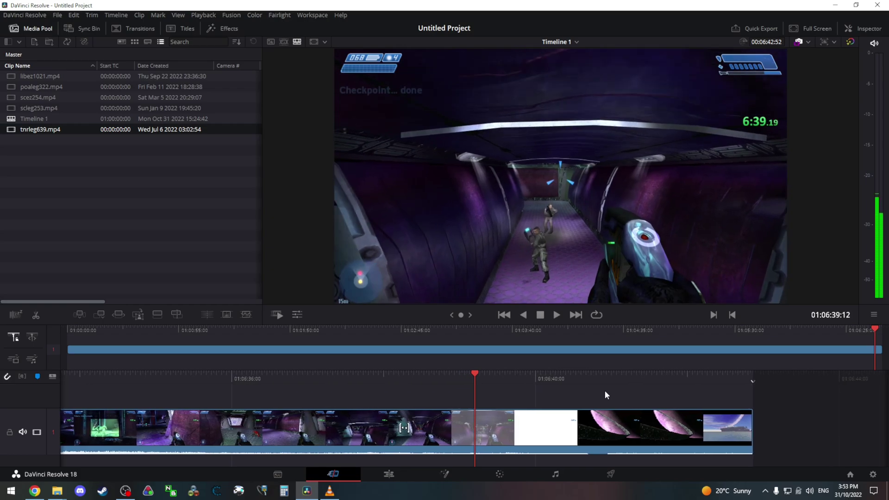
key(Right)
key(Right)
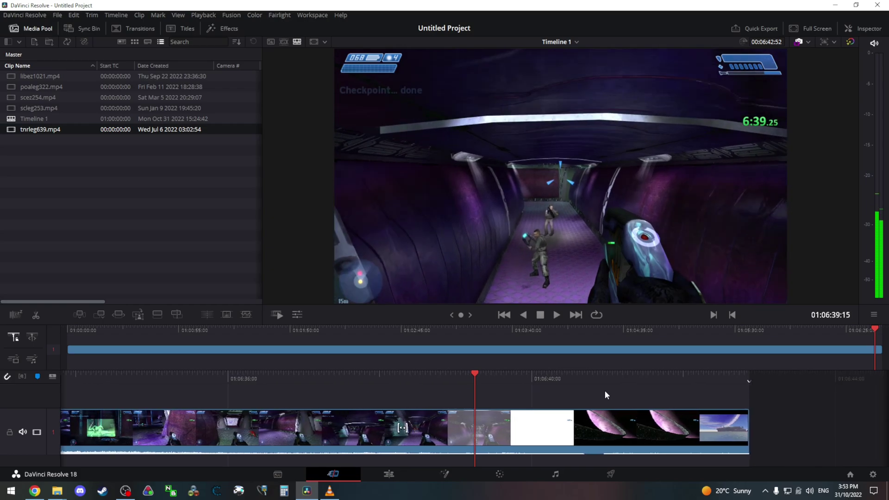
key(Left)
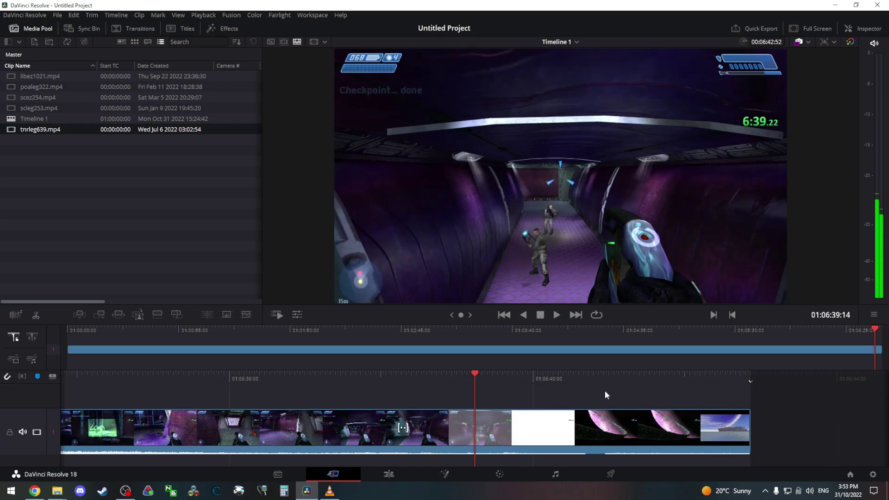
key(Right)
key(Left)
key(Right)
key(Left)
key(Right)
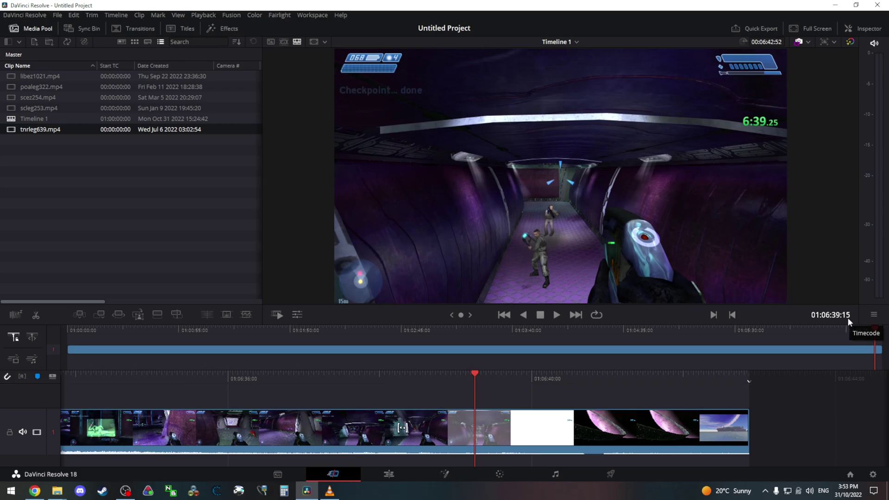
Check the T&R end rule on the HaloRuns page in Chrome and split tnrleg639.mp4 half a second after fade-out begins, at 01:06:39:45
key(alt+Tab)
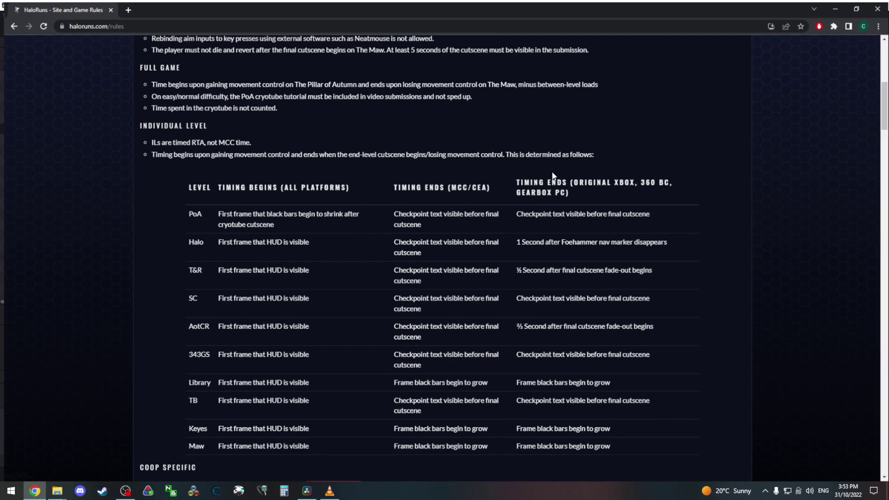
key(alt+Tab)
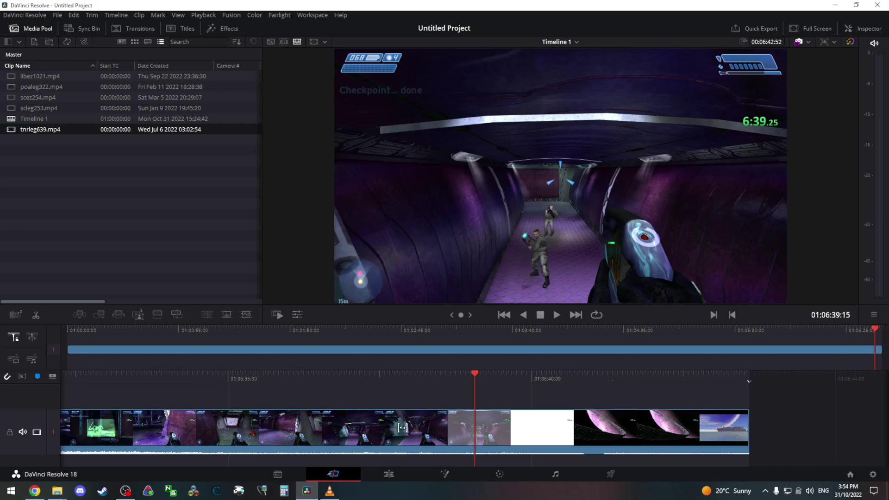
key(space)
key(space)
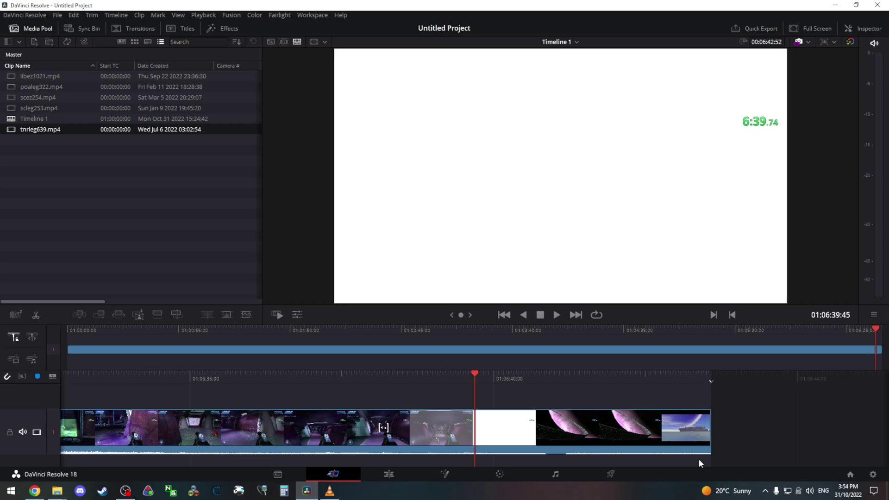
click(37, 315)
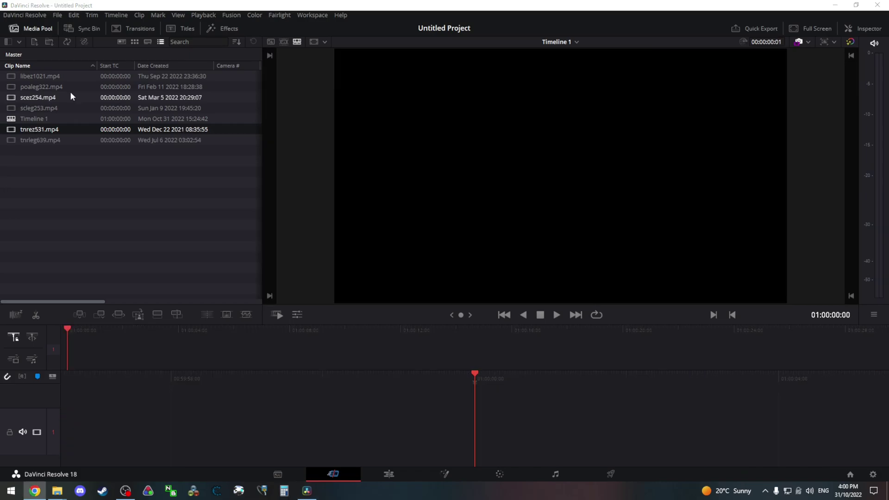
Add poaleg322.mp4 to the empty timeline and check the PoA timing rule on the HaloRuns page in Chrome
click(67, 86)
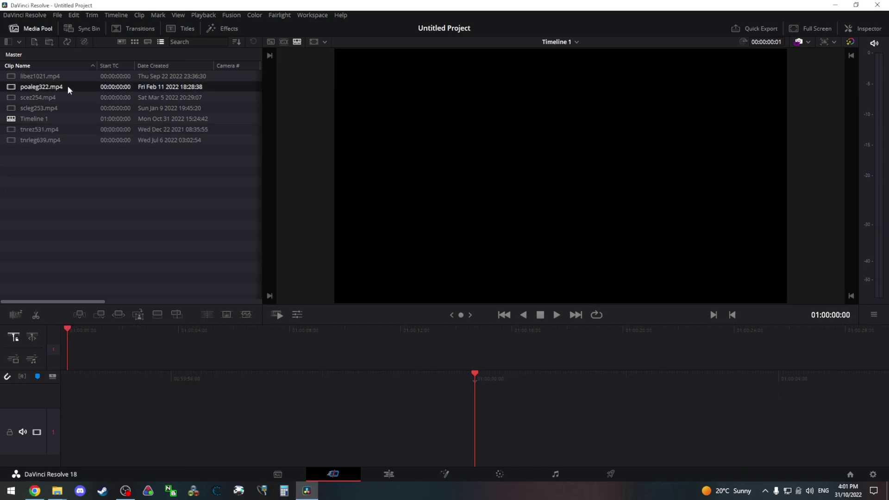
drag(85, 87, 151, 349)
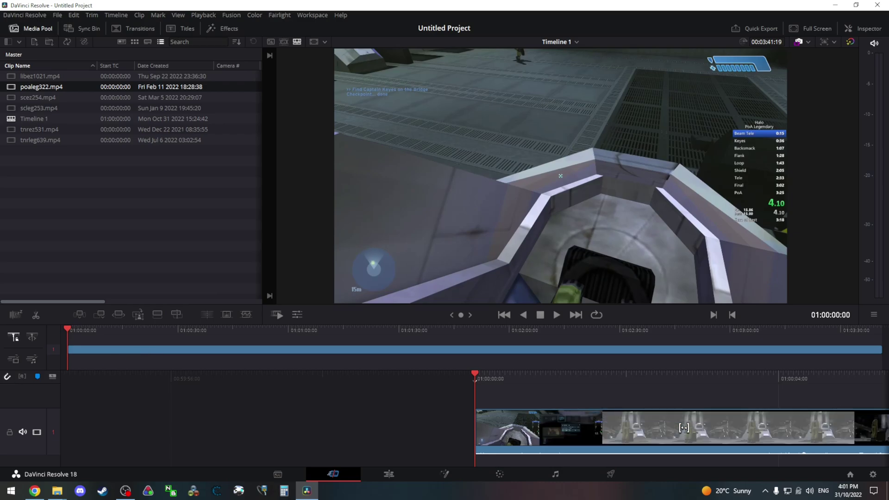
key(alt+Tab)
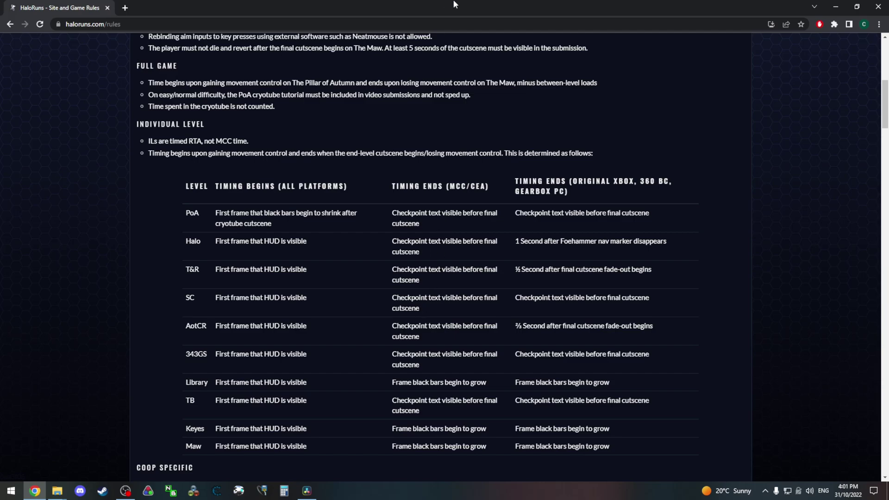
click(835, 7)
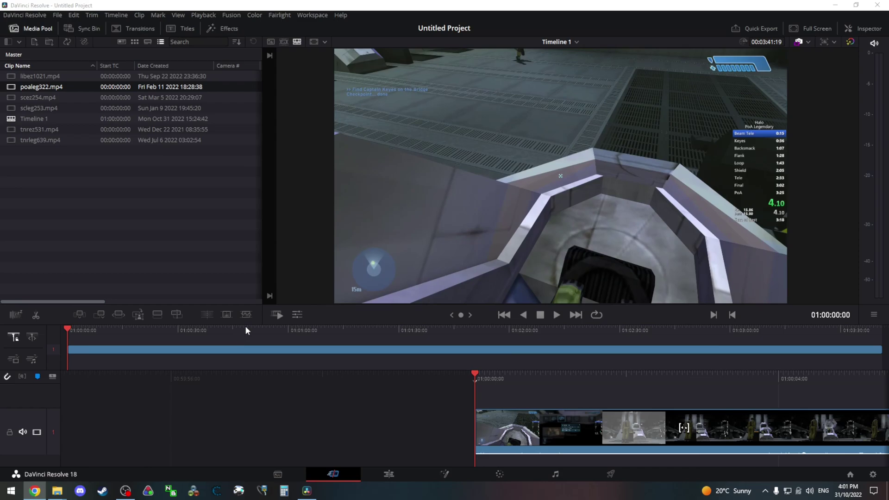
Split poaleg322.mp4 at 01:00:11:47, where the black bars begin to shrink after the cryotube cutscene, and delete the footage before it
scroll(585, 395, down, 3)
scroll(599, 427, down, 6)
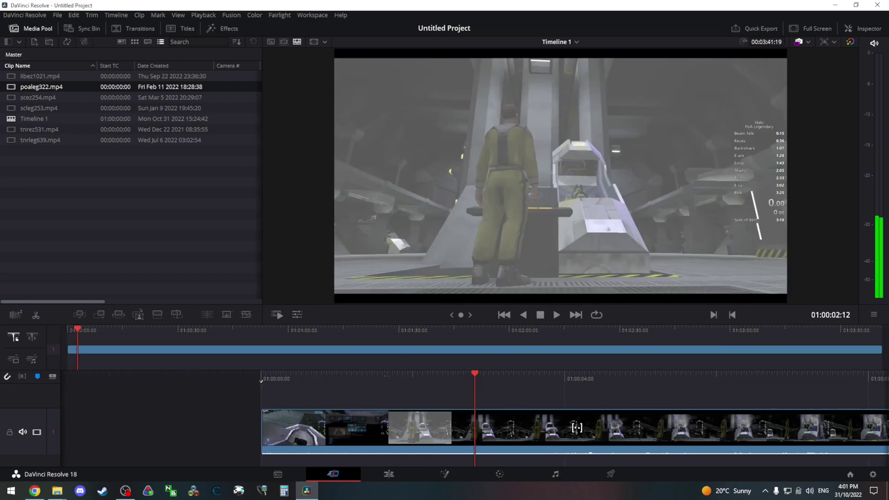
scroll(488, 427, down, 12)
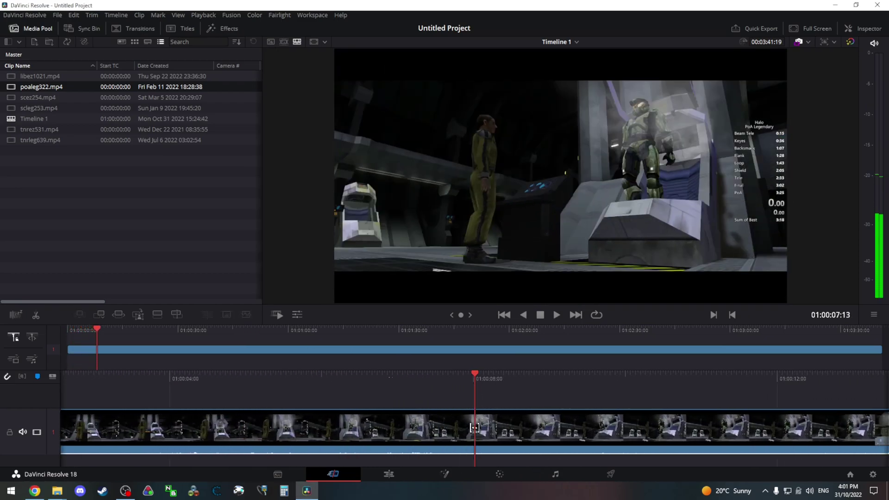
scroll(474, 428, up, 2)
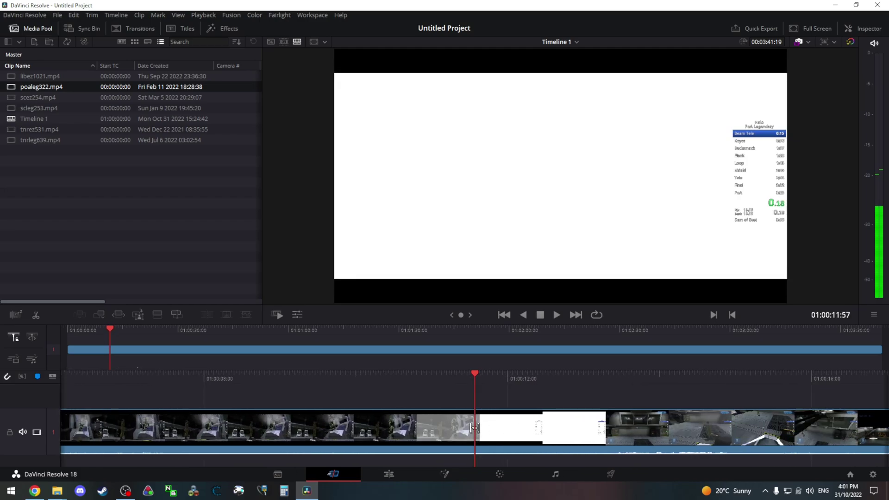
scroll(132, 366, down, 4)
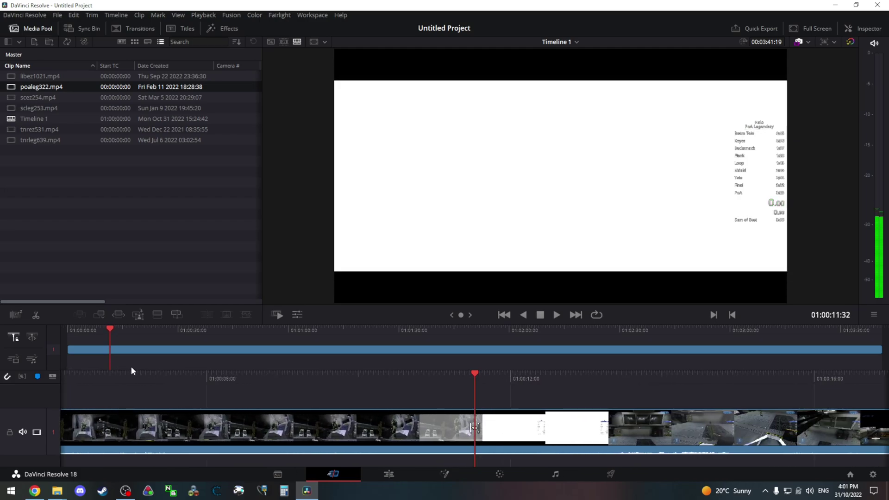
scroll(131, 366, down, 4)
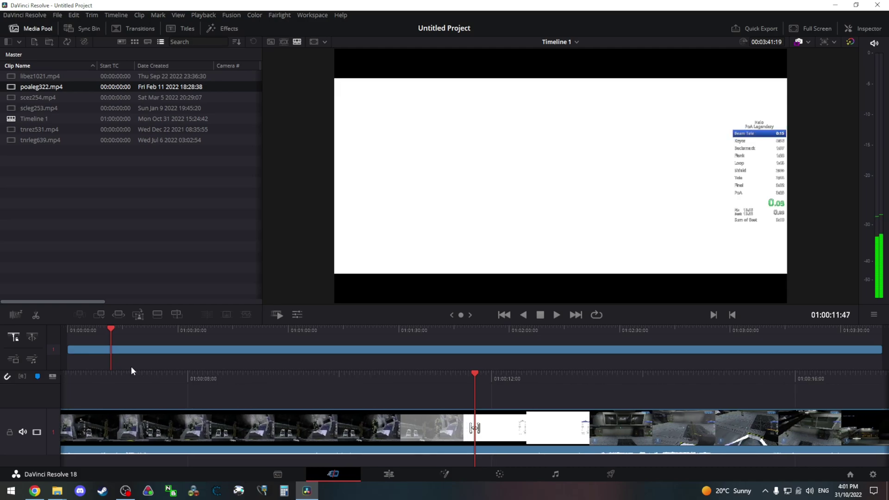
click(237, 426)
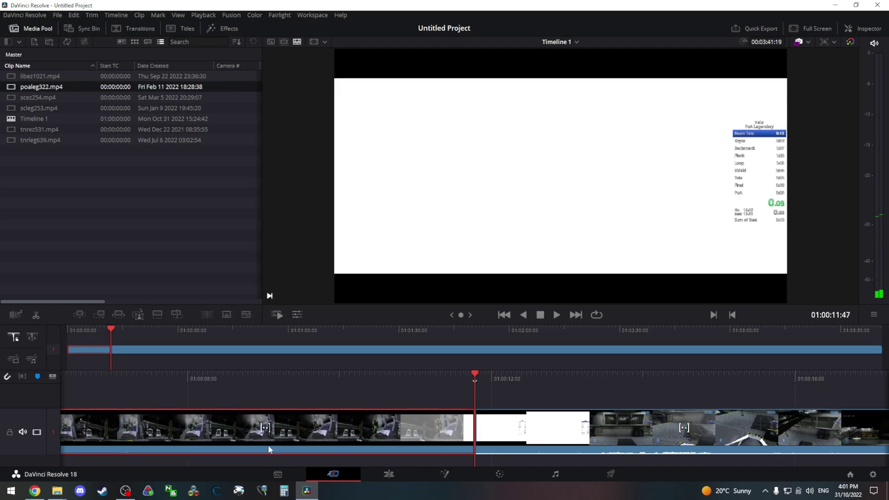
key(Delete)
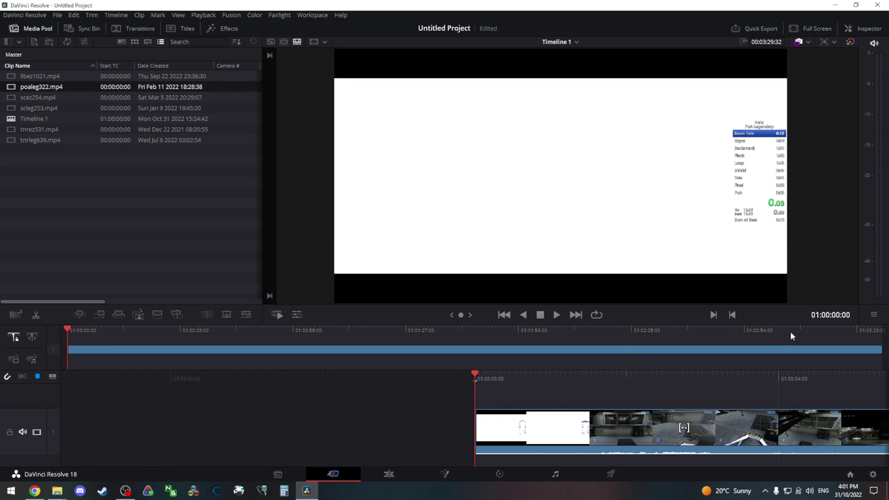
Split the PoA clip at 01:03:22:15, where the checkpoint text appears before the final cutscene, and delete everything after it
click(805, 327)
drag(804, 326, 850, 335)
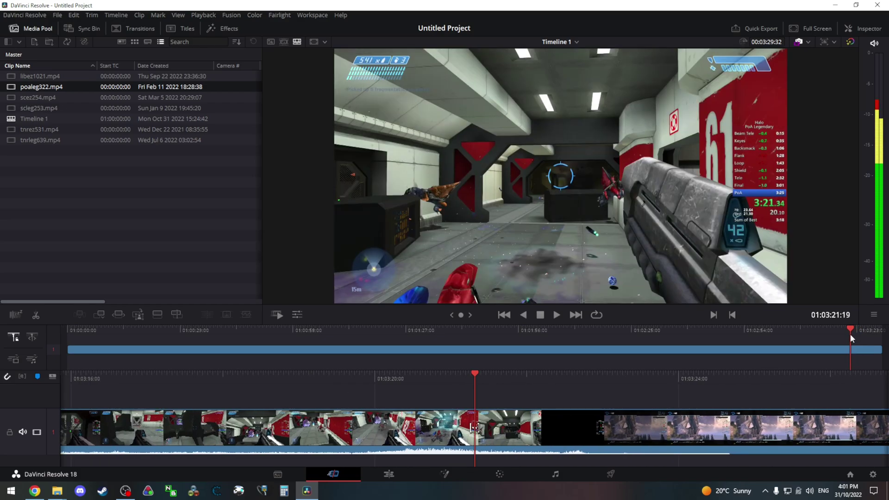
key(space)
key(space)
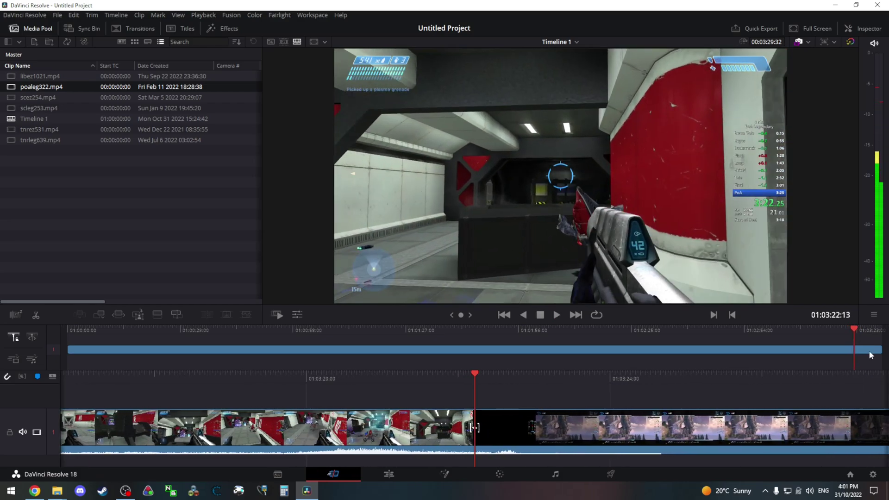
key(Right)
key(Right)
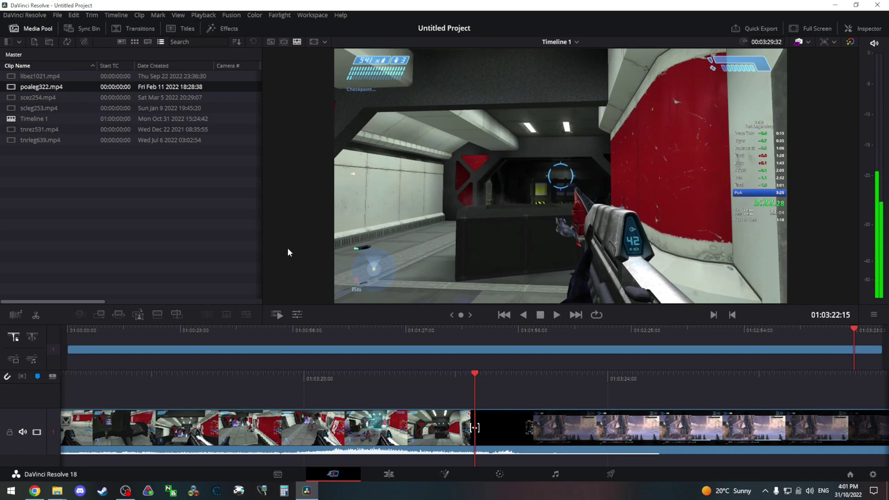
click(36, 314)
click(557, 451)
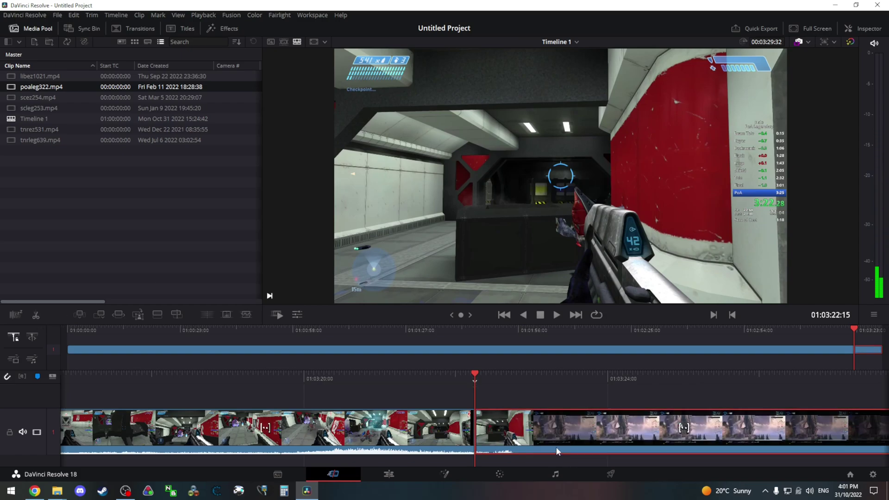
key(Delete)
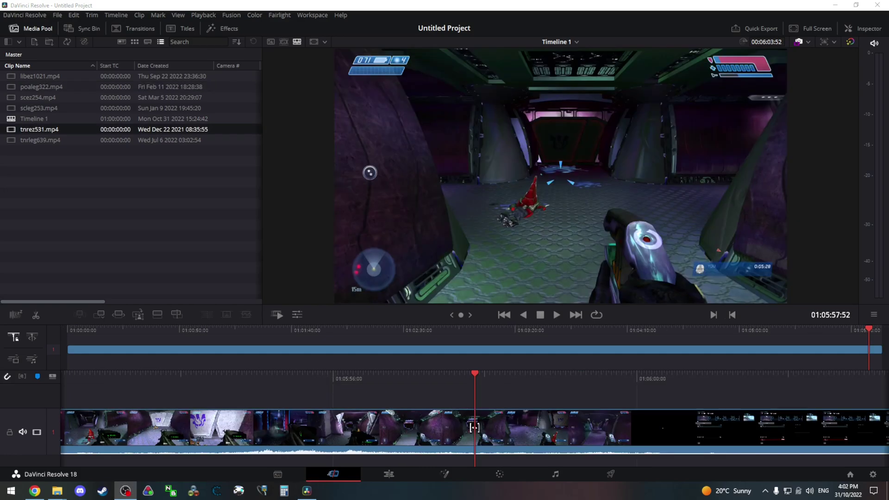
Play the tnrez531.mp4 recording through the final corridor up to the white fade-out, stopping at 01:06:00:01
click(447, 3)
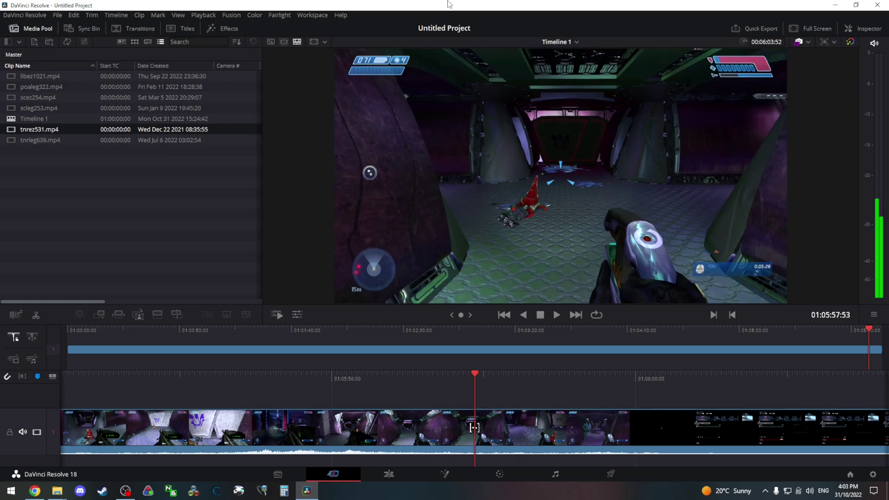
key(space)
key(space)
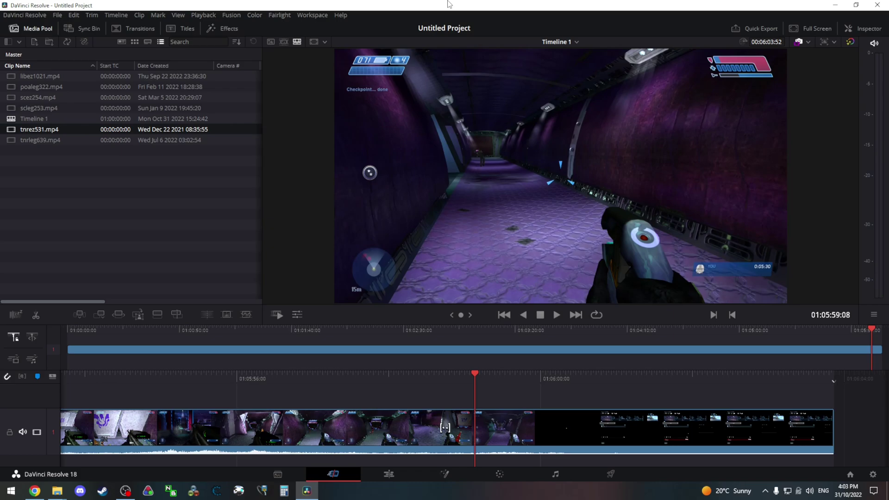
key(space)
key(space)
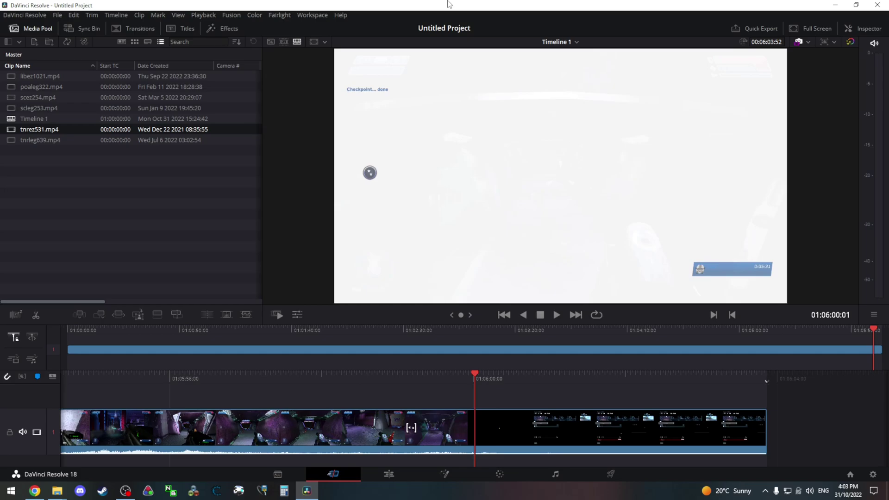
Examine the frames around 01:06:00:06 one by one to locate where the checkpoint text appears before the final cutscene
key(Right)
key(Right)
key(Right)
key(Right)
key(Right)
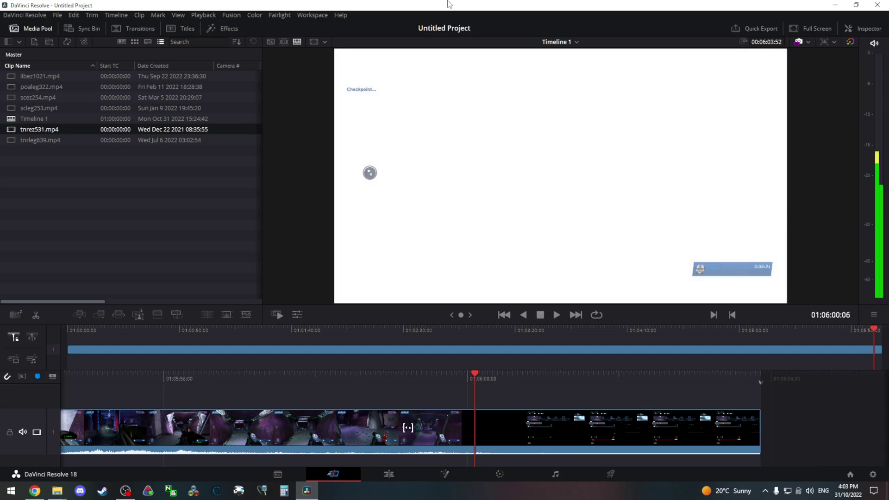
key(Left)
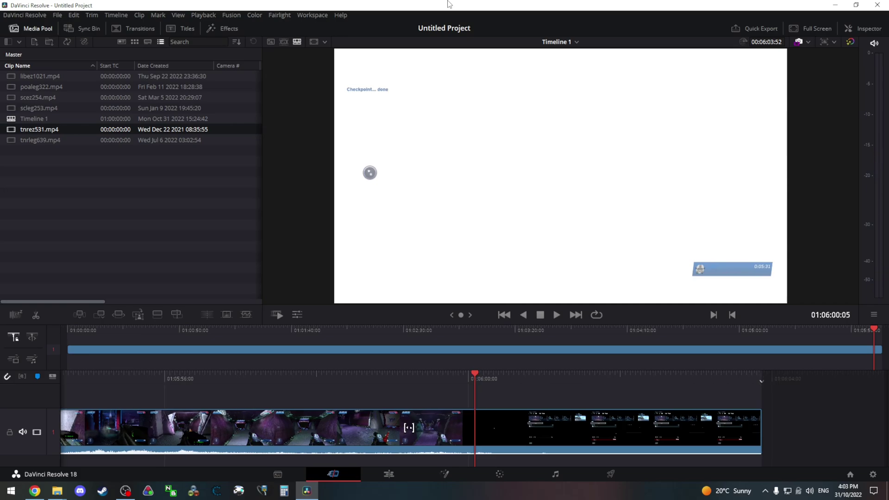
key(Right)
key(Right)
key(Right)
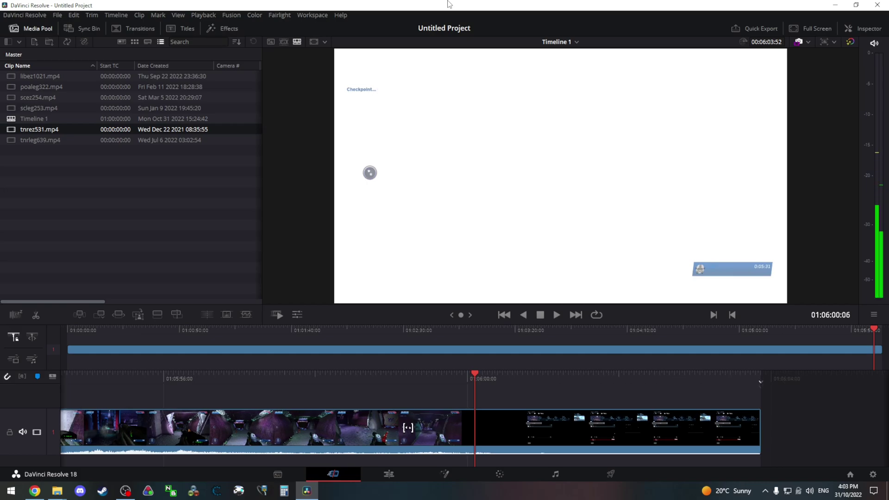
key(Left)
key(Left)
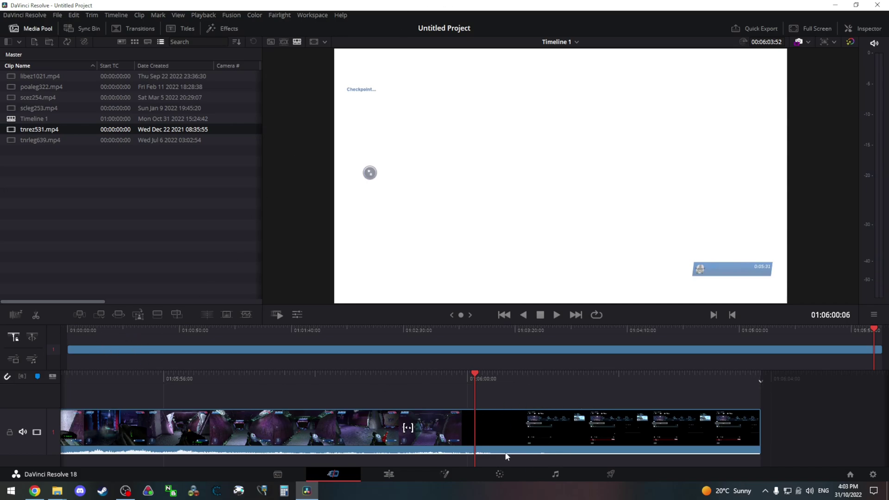
key(Left)
key(Left)
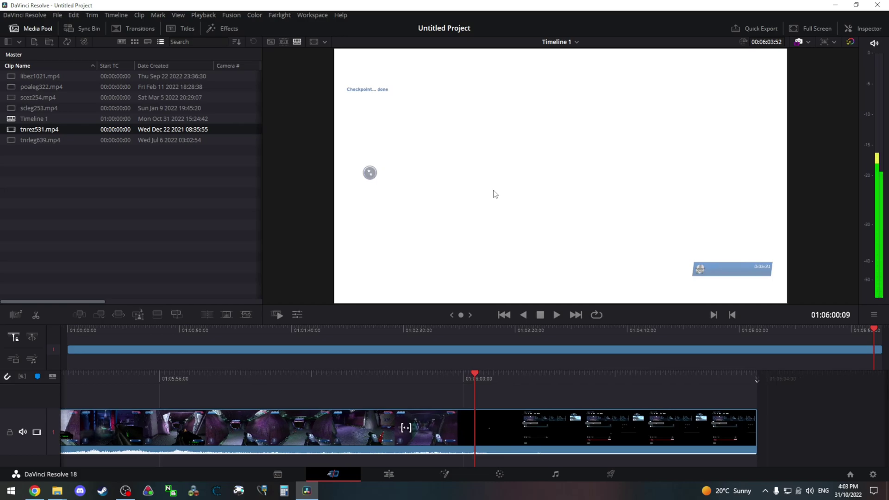
Step back frame by frame through the white fade to examine where the final fade-out begins, around 01:05:59:46
key(Left)
key(Left)
key(Left)
key(Left)
key(Left)
key(Left)
key(Left)
key(Left)
key(Left)
key(Left)
key(Left)
key(Left)
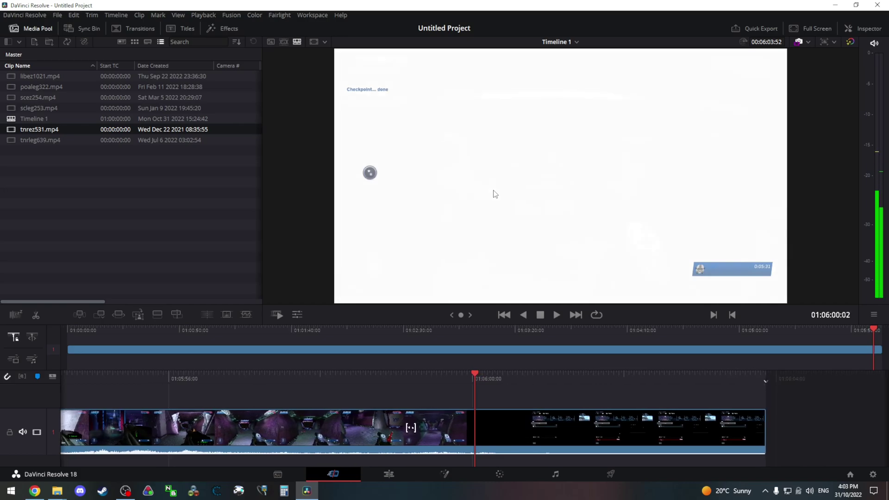
key(Left)
key(Left)
key(Left)
key(Left)
key(Left)
key(Left)
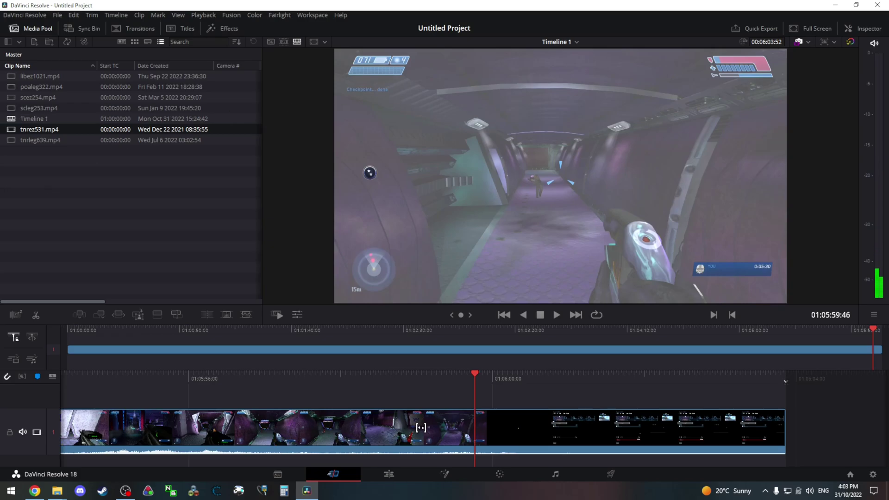
Switch to the HaloRuns rules page in Chrome and highlight the T&R timing-end rule for Original Xbox, 360 BC and Gearbox PC
key(alt+Tab)
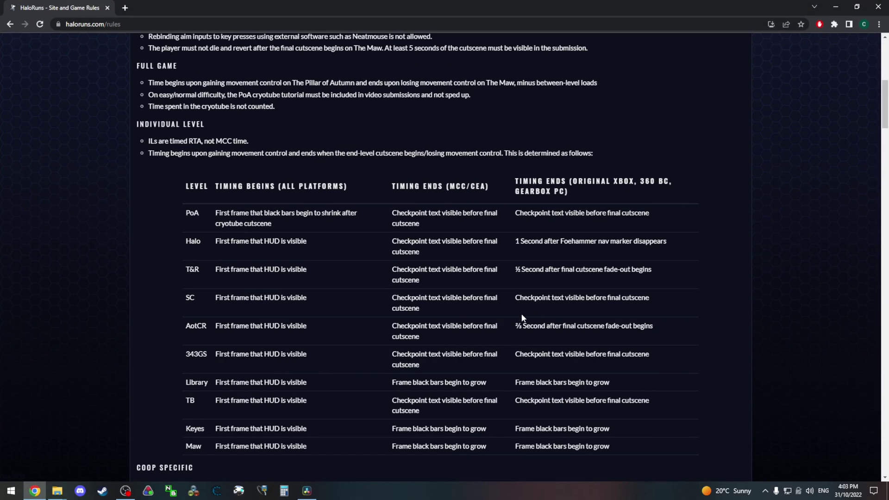
drag(669, 273, 500, 281)
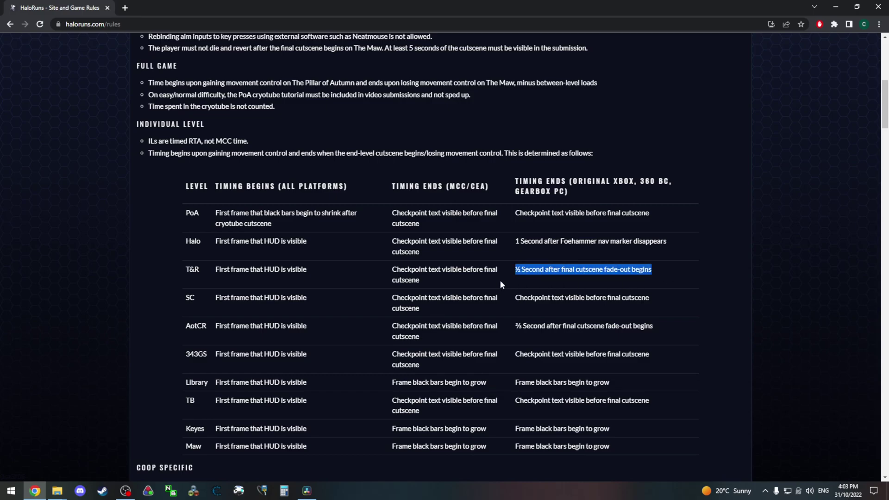